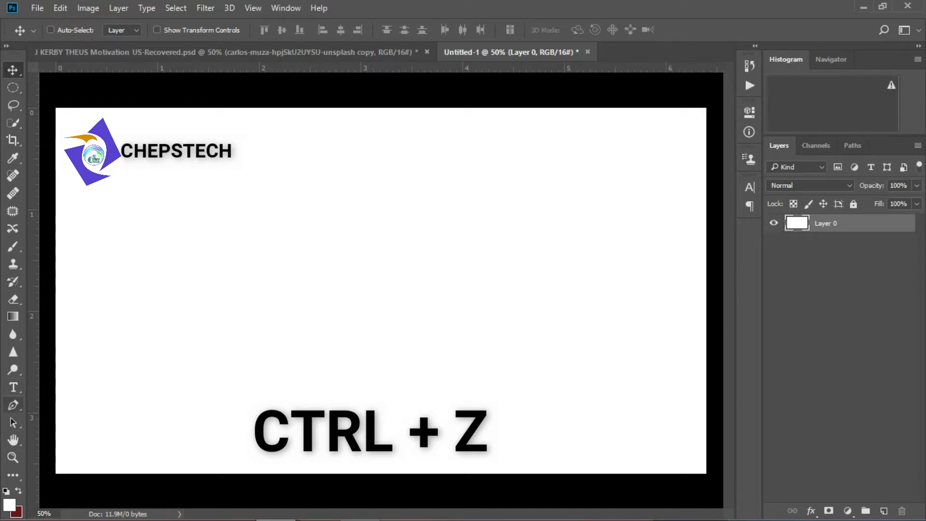
# Draw a rounded rectangle about 368 × 314 px with a 100 px corner radius in the canvas's upper-left area
pyautogui.click(13, 405)
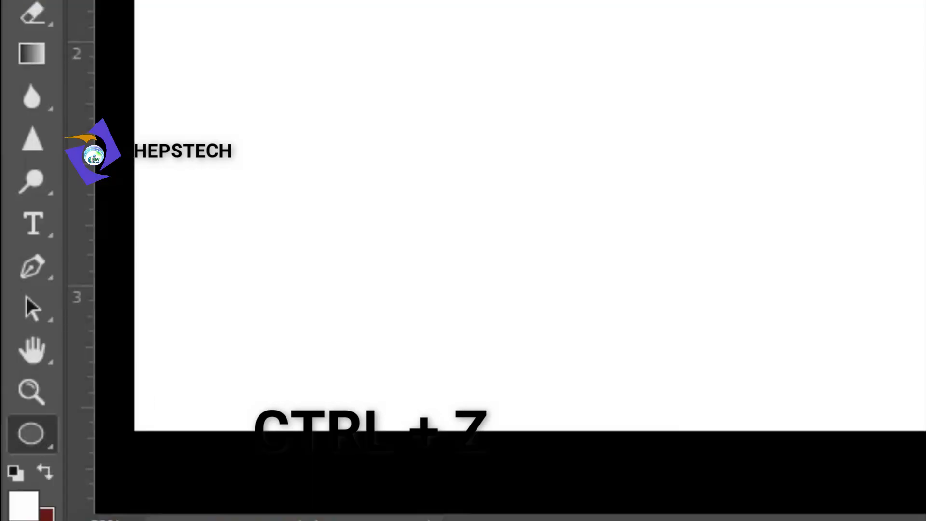
pyautogui.click(31, 434)
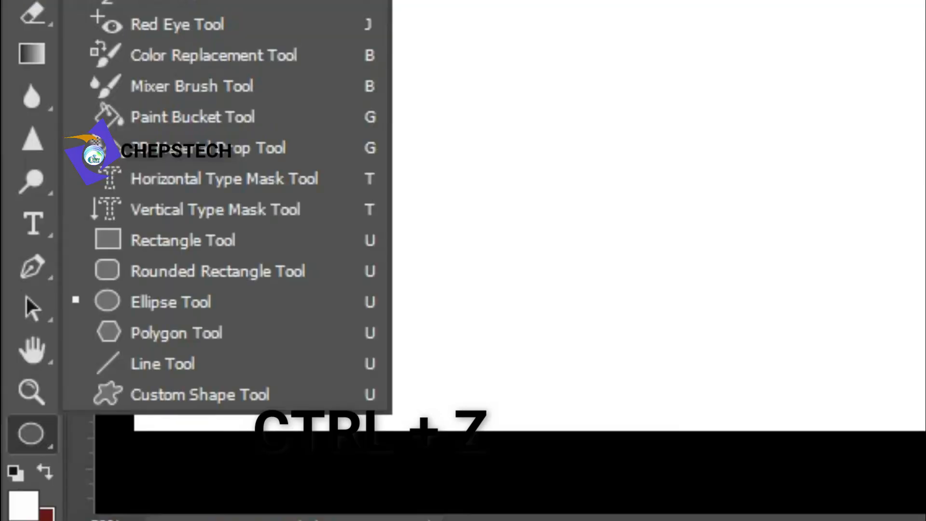
pyautogui.click(217, 271)
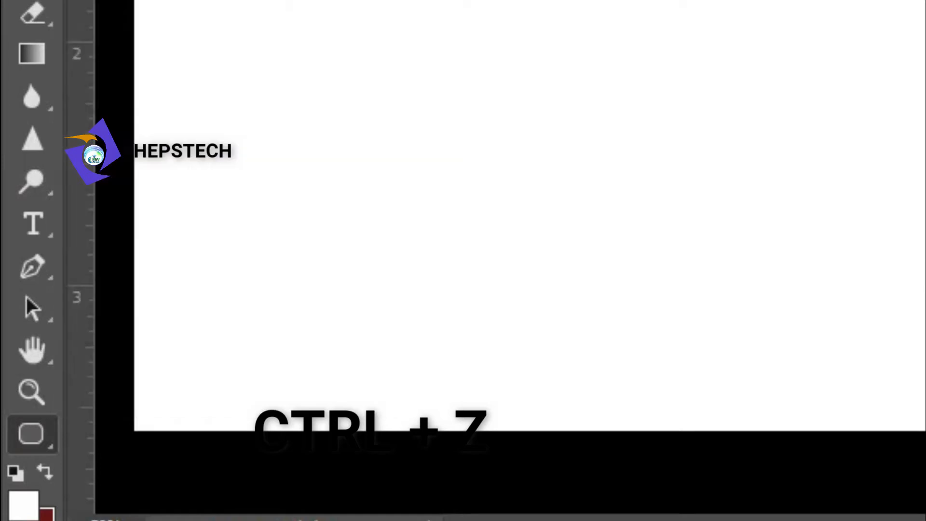
pyautogui.moveTo(147, 155); pyautogui.dragTo(273, 262)
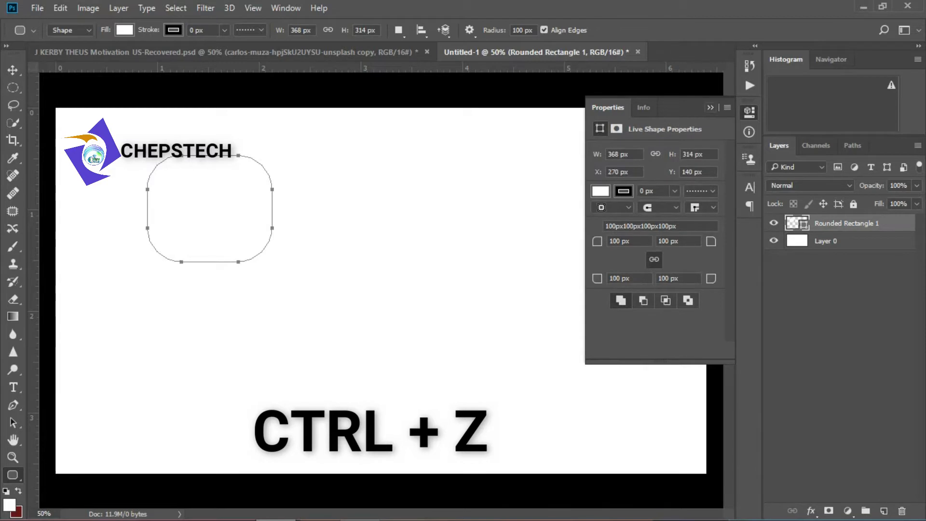
pyautogui.hotkey('ctrl', 'z')
# Change the rounded rectangle's fill colour to red #e61111
pyautogui.doubleClick(796, 223)
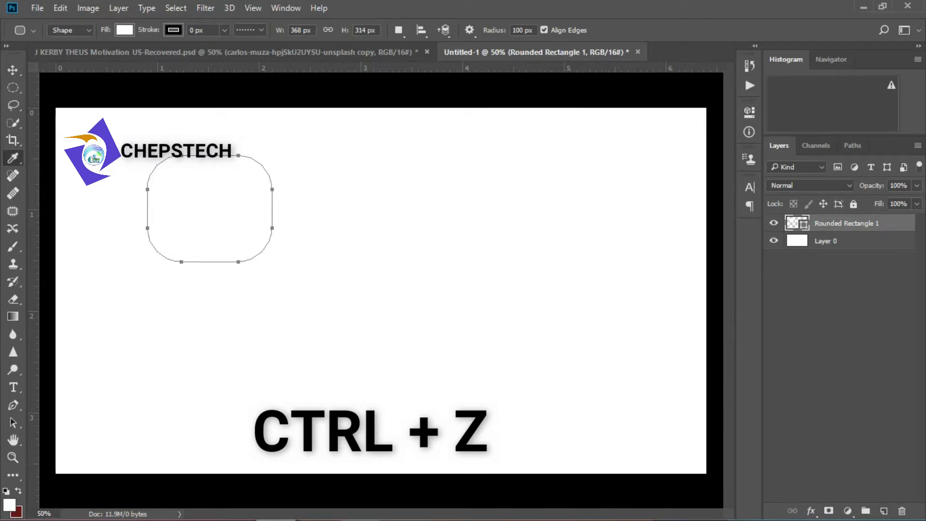
pyautogui.click(724, 106)
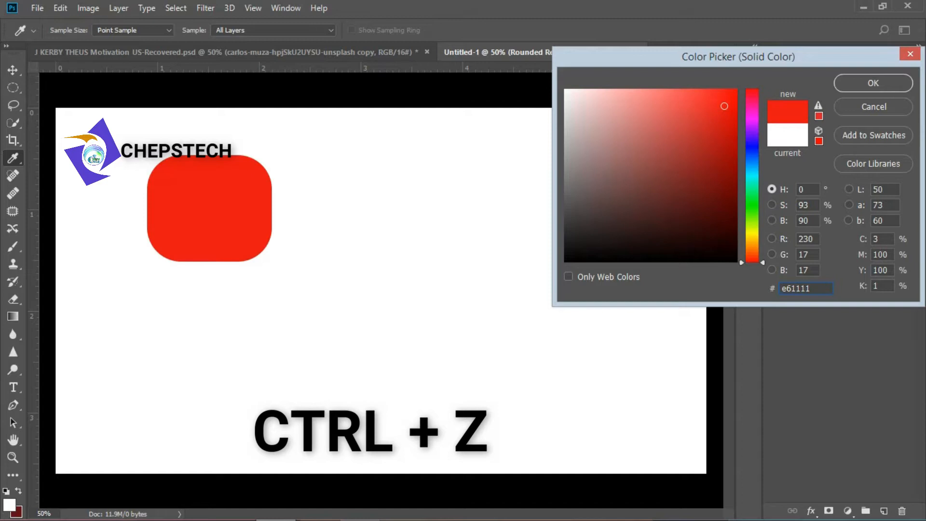
pyautogui.click(873, 83)
# Draw a second rounded rectangle about 316 × 434 px to the right of the first and fill it with #0c0b0b
pyautogui.moveTo(444, 181); pyautogui.dragTo(551, 328)
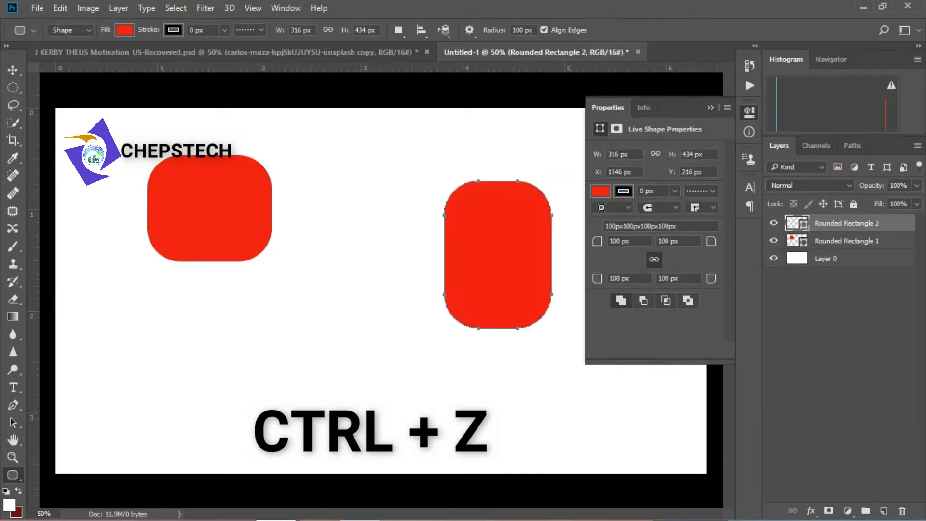
pyautogui.click(710, 108)
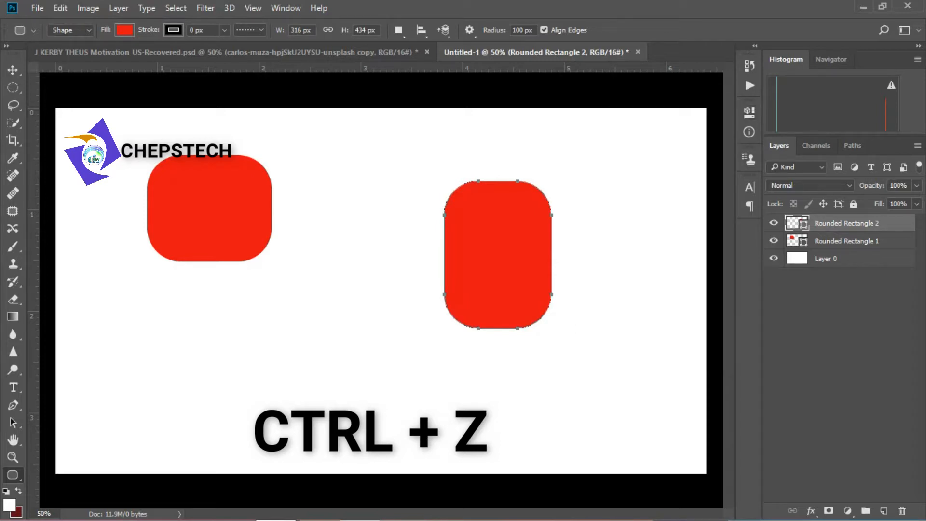
pyautogui.doubleClick(797, 224)
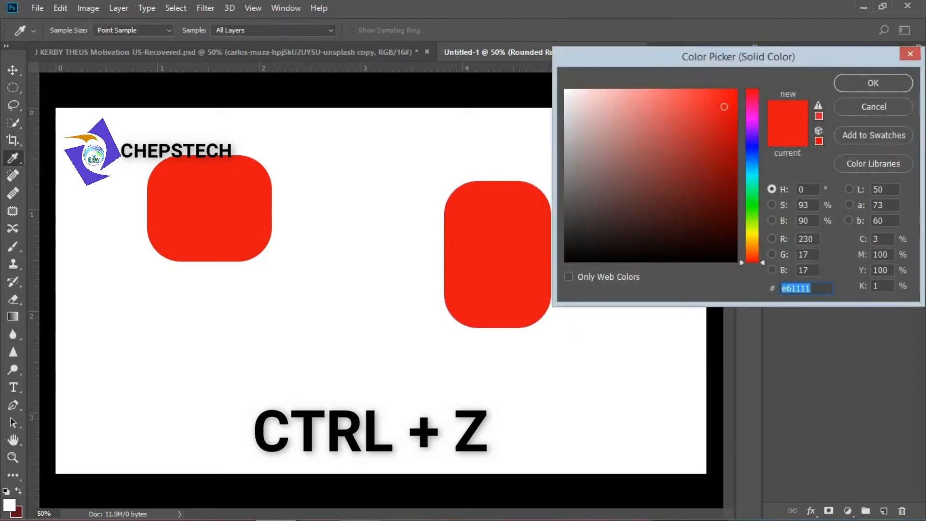
pyautogui.click(576, 254)
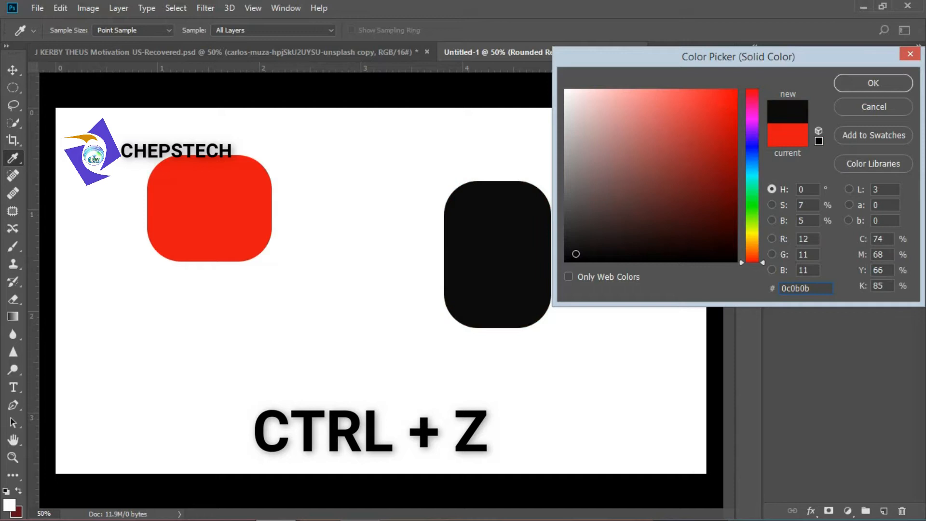
pyautogui.click(873, 83)
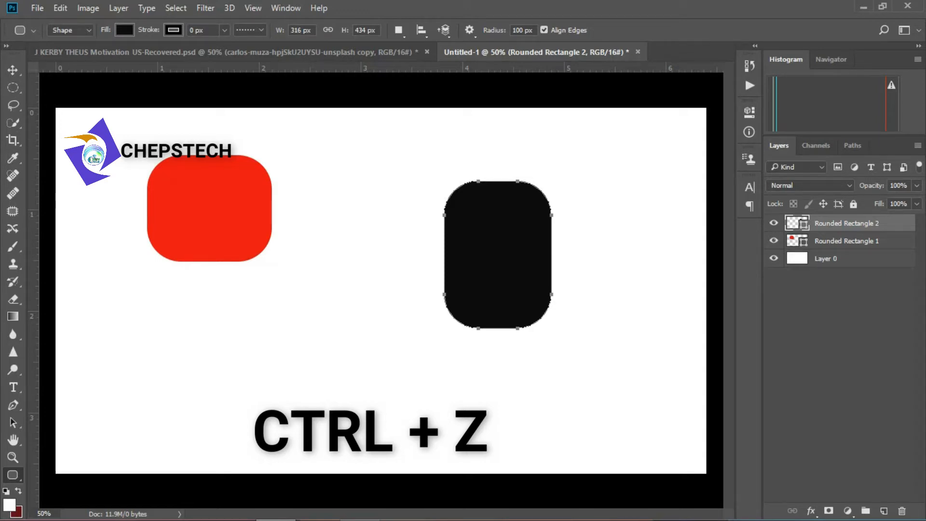
# Undo and redo the second rectangle's black fill, and step backward through the history until both rounded rectangles are removed
pyautogui.hotkey('ctrl', 'z')
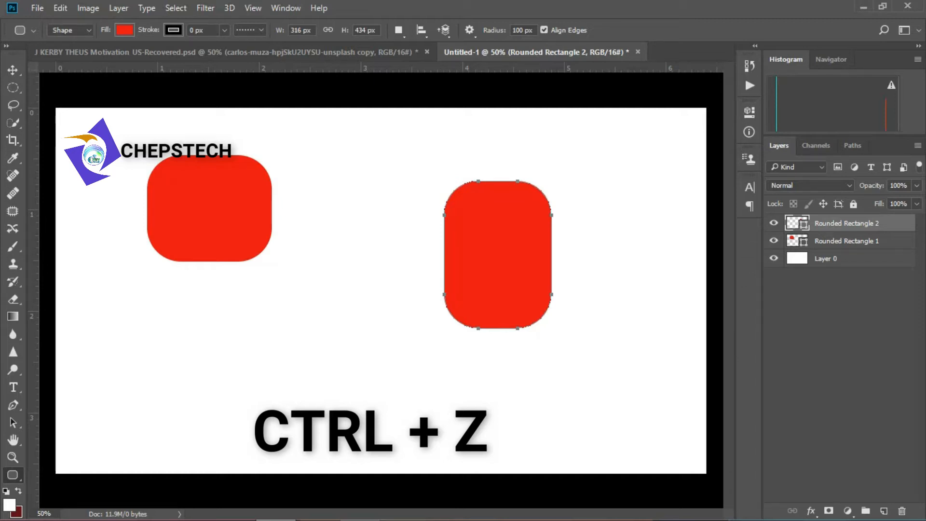
pyautogui.hotkey('ctrl', 'z')
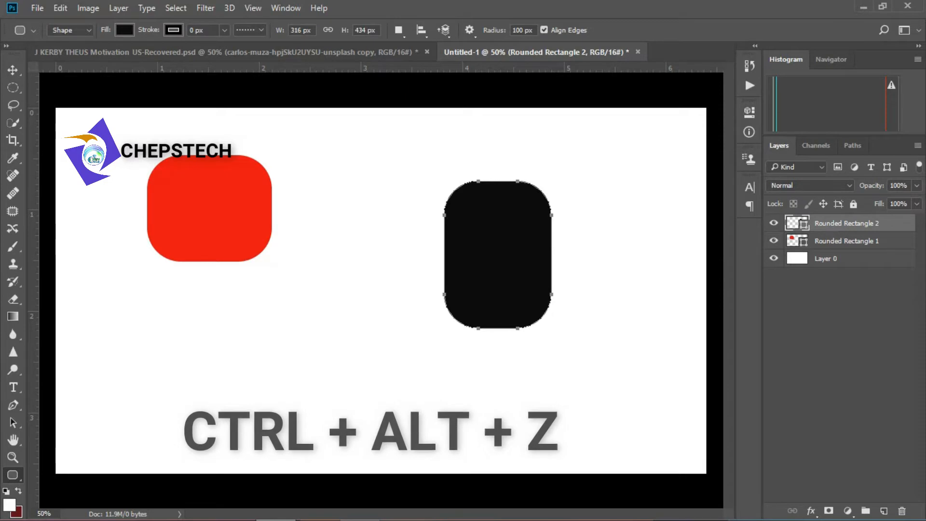
pyautogui.hotkey('ctrl', 'alt', 'z')
pyautogui.hotkey('ctrl', 'alt', 'z')
pyautogui.hotkey('ctrl', 'alt', 'z')
pyautogui.hotkey('ctrl', 'alt', 'z')
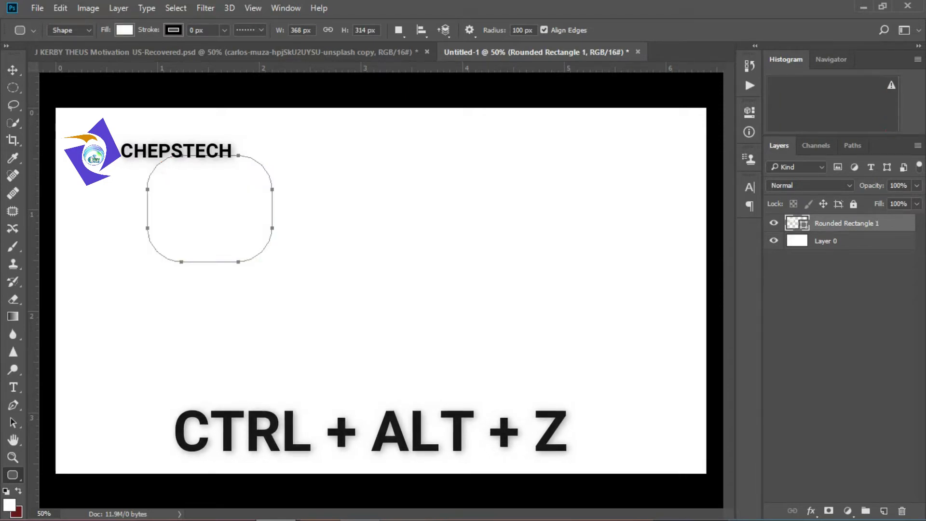
pyautogui.hotkey('ctrl', 'alt', 'z')
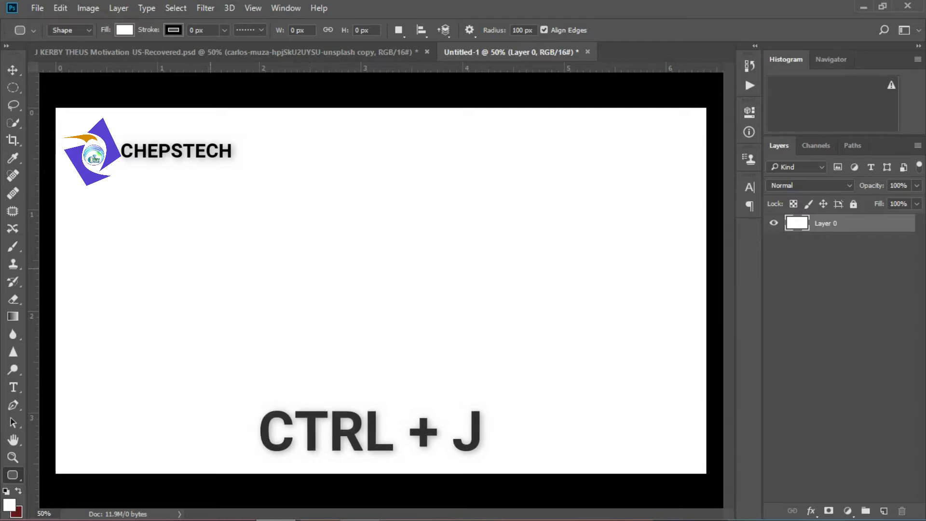
# Draw a tilted four-sided polygon about 448 px wide and high in the canvas's upper-left area
pyautogui.rightClick(12, 475)
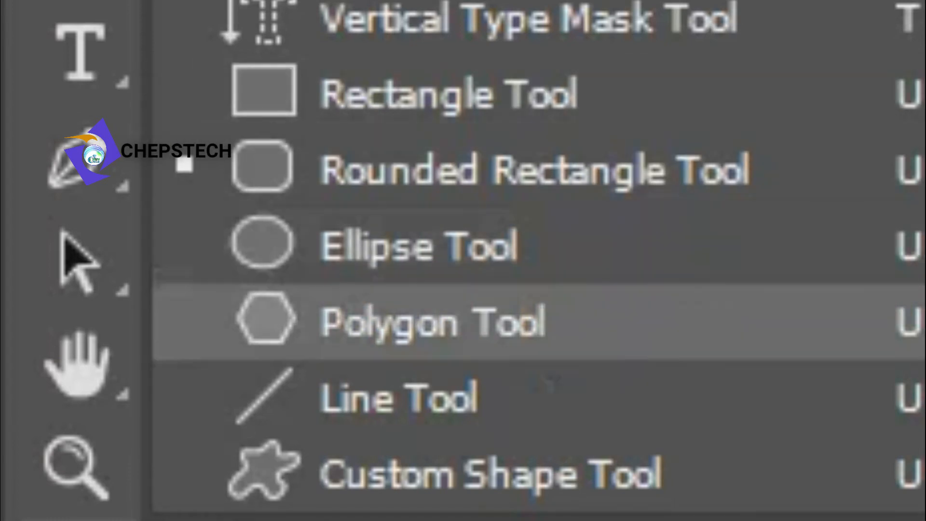
pyautogui.click(434, 322)
pyautogui.moveTo(223, 190); pyautogui.dragTo(300, 199)
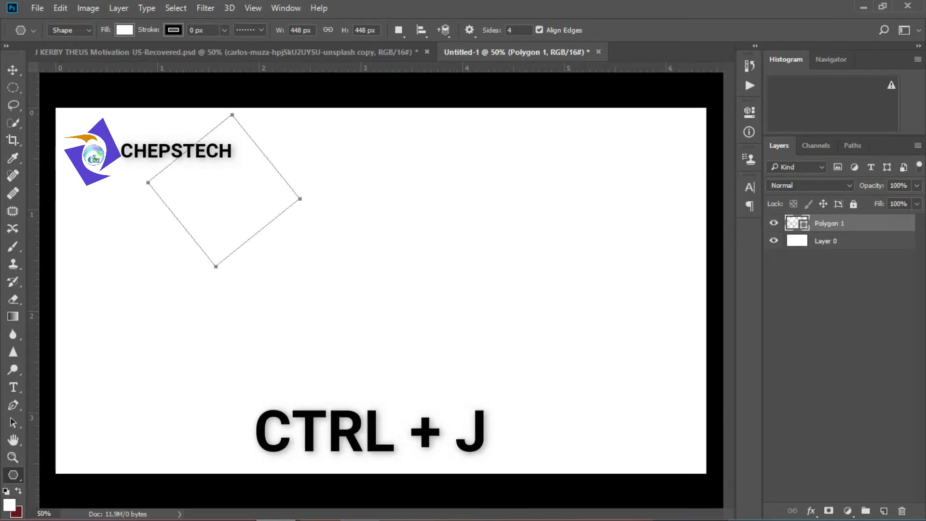
# Change the polygon's fill colour to blue #321bc0
pyautogui.doubleClick(868, 224)
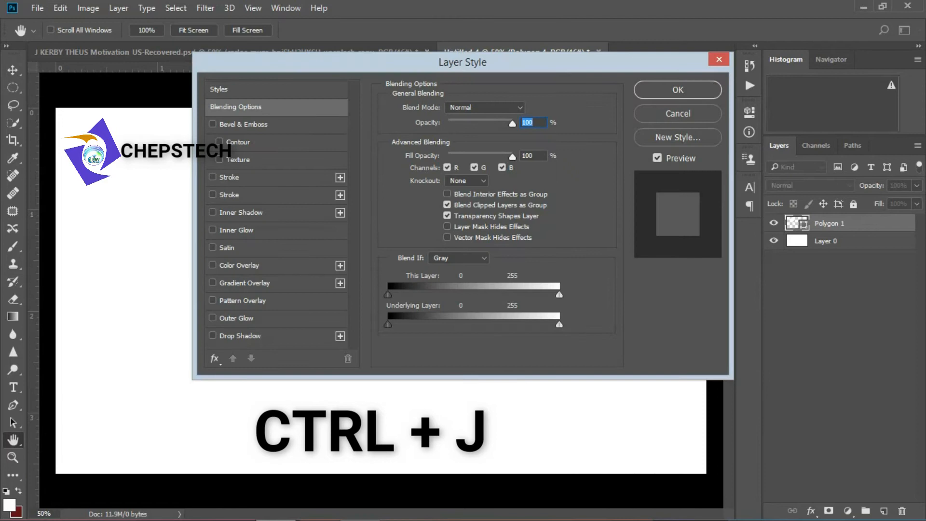
pyautogui.press('Escape')
pyautogui.doubleClick(795, 223)
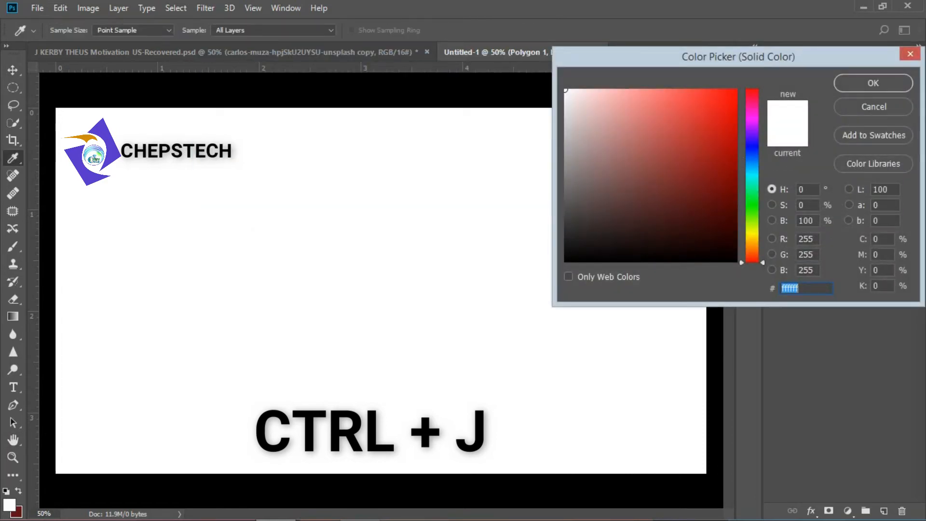
pyautogui.click(752, 143)
pyautogui.click(713, 131)
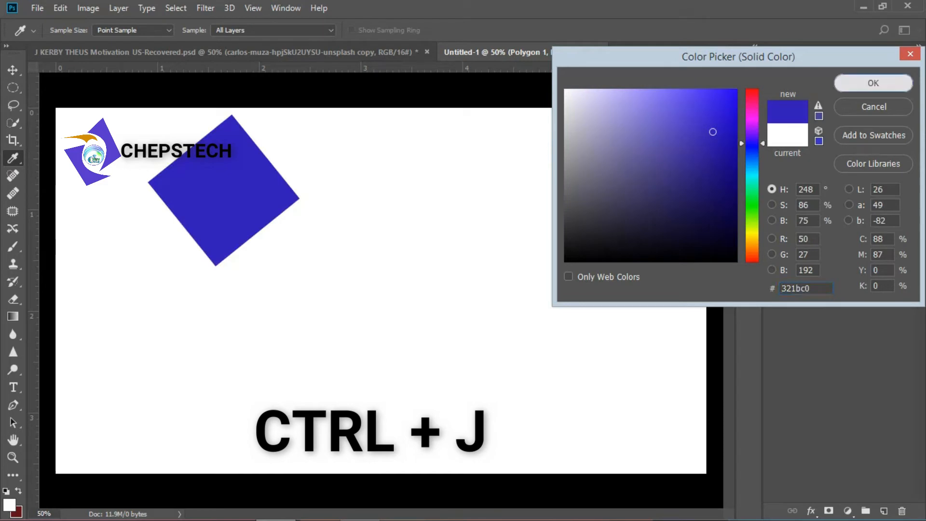
pyautogui.click(873, 83)
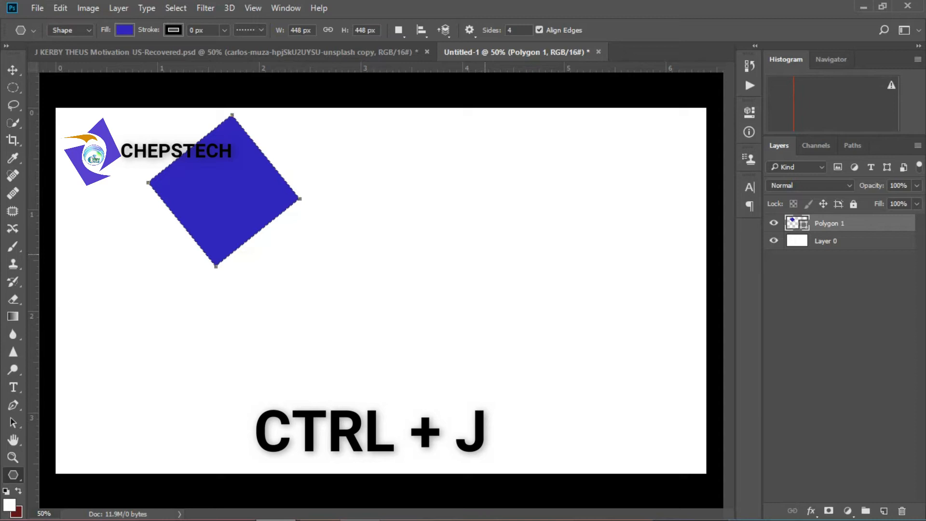
# Move the blue polygon lower on the canvas and duplicate its layer twice, spacing the copies in a row to its right
pyautogui.press('v')
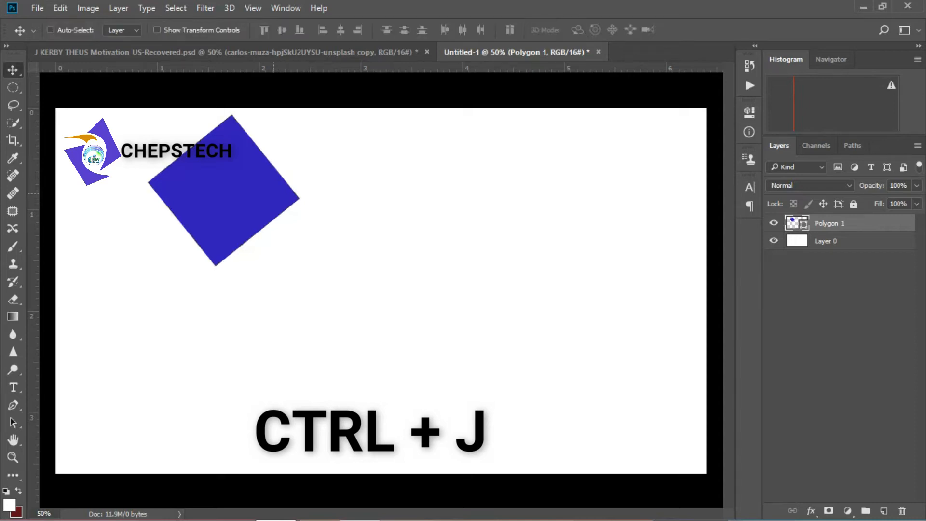
pyautogui.moveTo(259, 186); pyautogui.dragTo(273, 251)
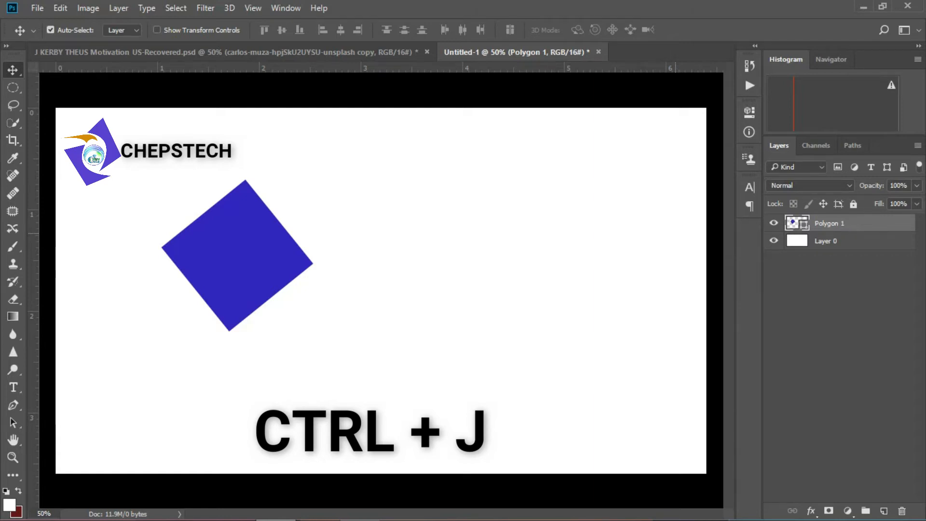
pyautogui.hotkey('ctrl', 'j')
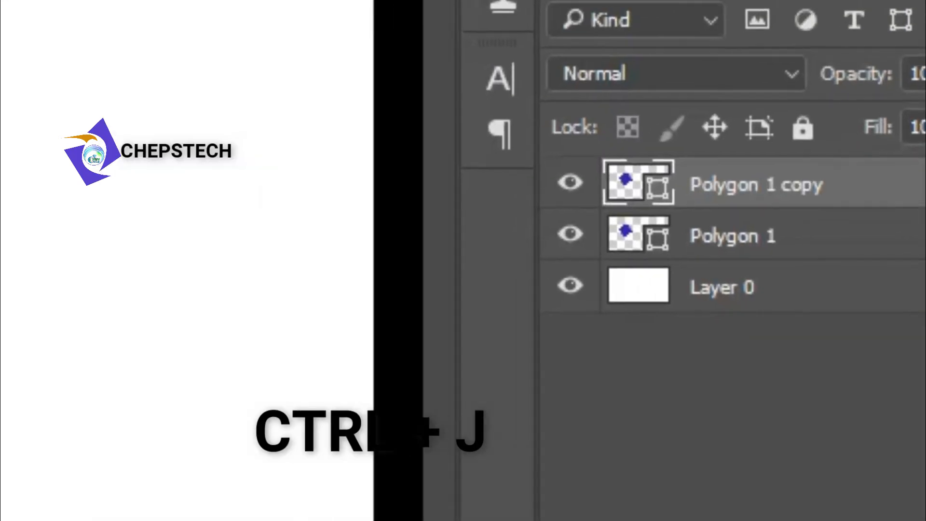
pyautogui.moveTo(0, 247); pyautogui.dragTo(157, 284)
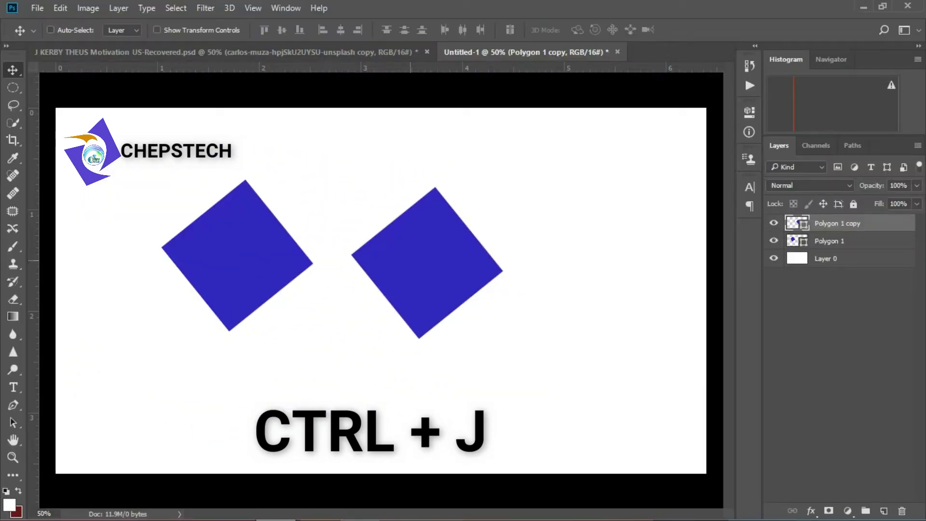
pyautogui.hotkey('ctrl', 'j')
pyautogui.moveTo(434, 224); pyautogui.dragTo(609, 224)
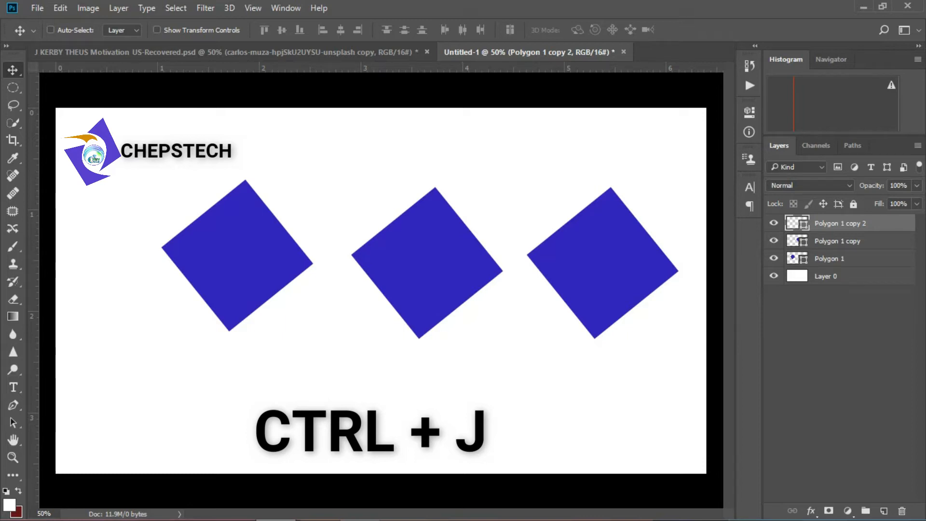
# Change the fill colour of the rightmost polygon, Polygon 1 copy 2, to pink #f102b0
pyautogui.doubleClick(890, 223)
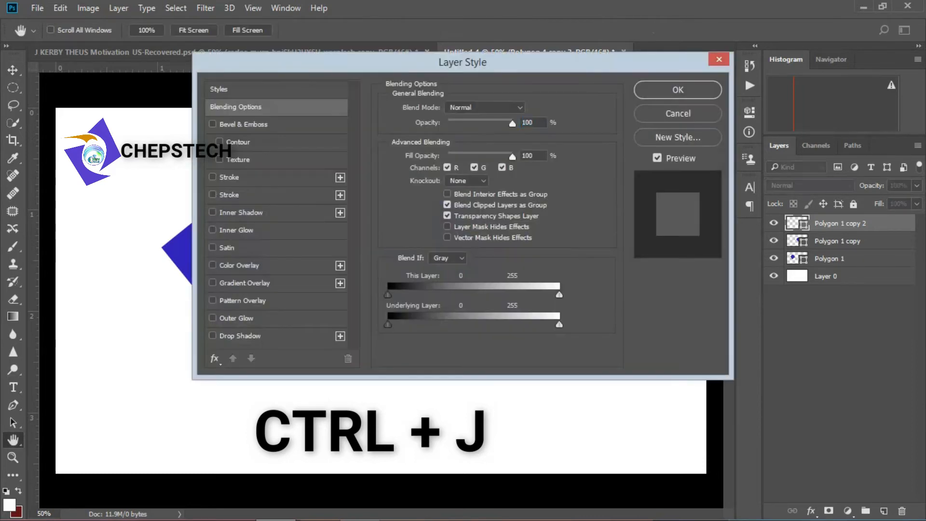
pyautogui.click(678, 113)
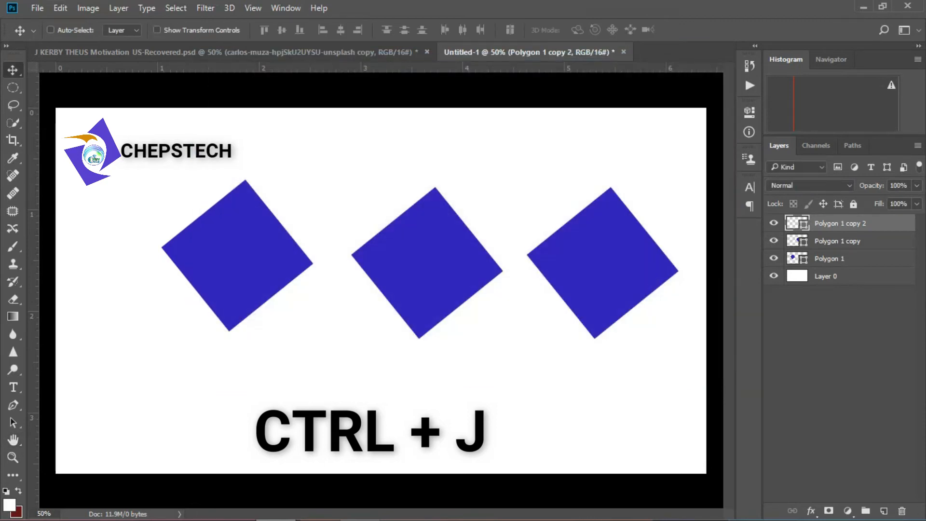
pyautogui.doubleClick(797, 223)
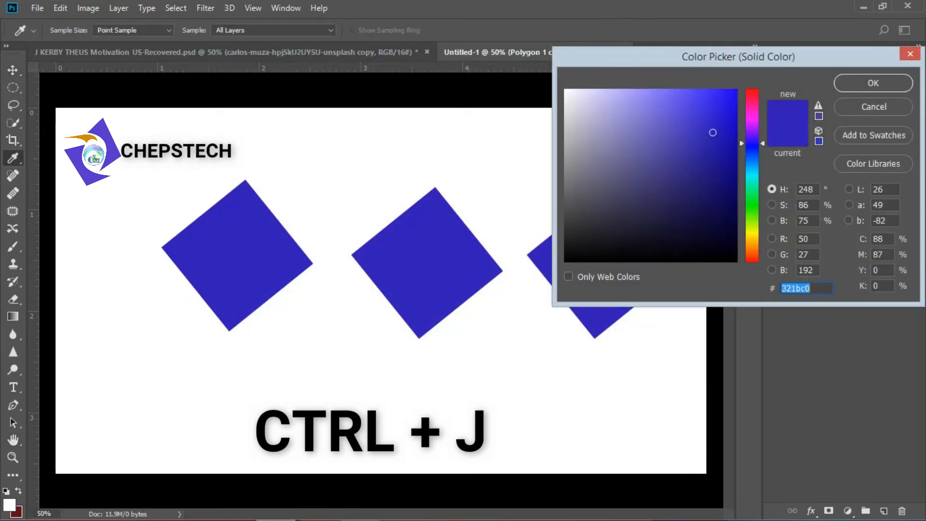
pyautogui.write('f102b0')
pyautogui.press('Return')
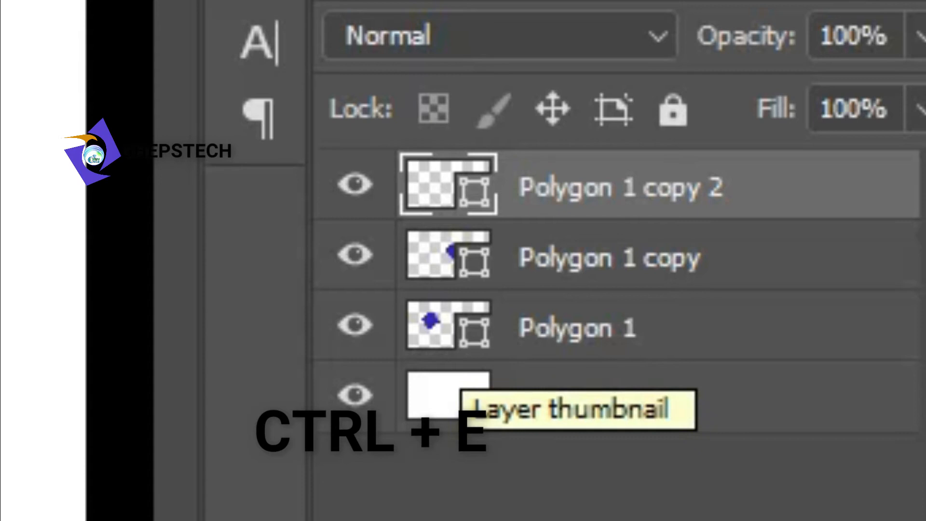
# Change the fill colour of the middle polygon, Polygon 1 copy, to near-black #090909
pyautogui.doubleClick(450, 256)
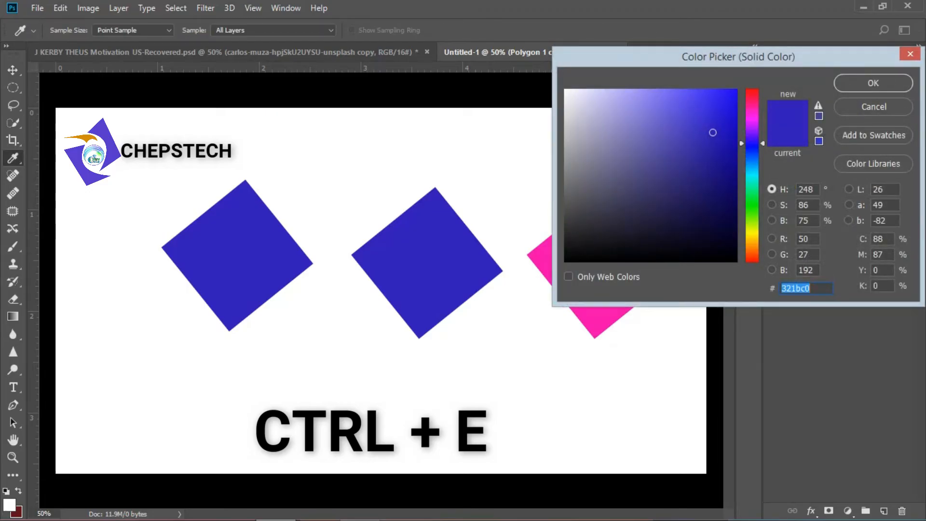
pyautogui.click(570, 255)
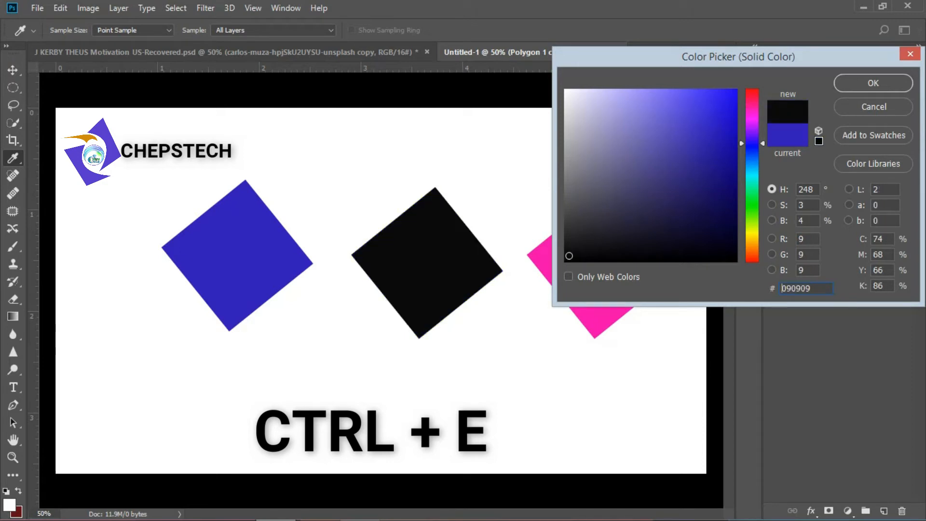
pyautogui.click(873, 83)
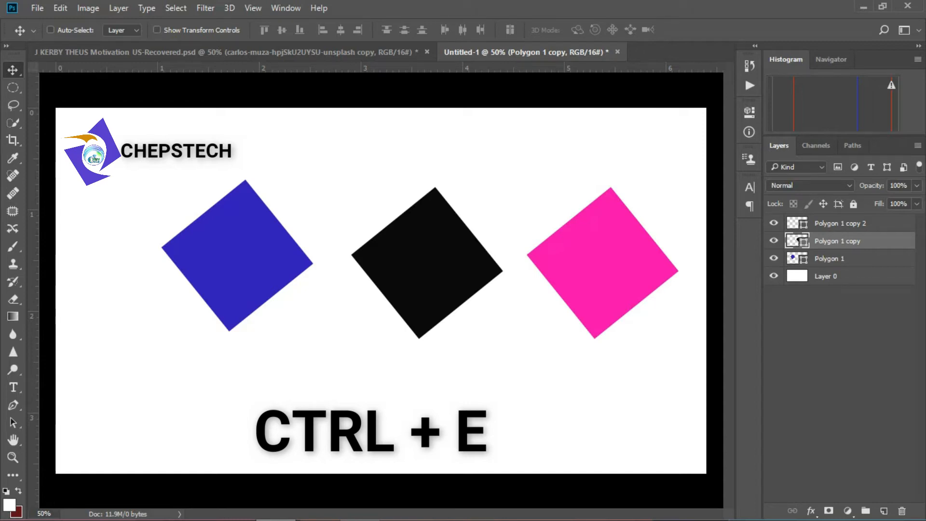
# Merge the three polygon layers into a single layer, and undo the merge
pyautogui.hotkey('alt', ']')
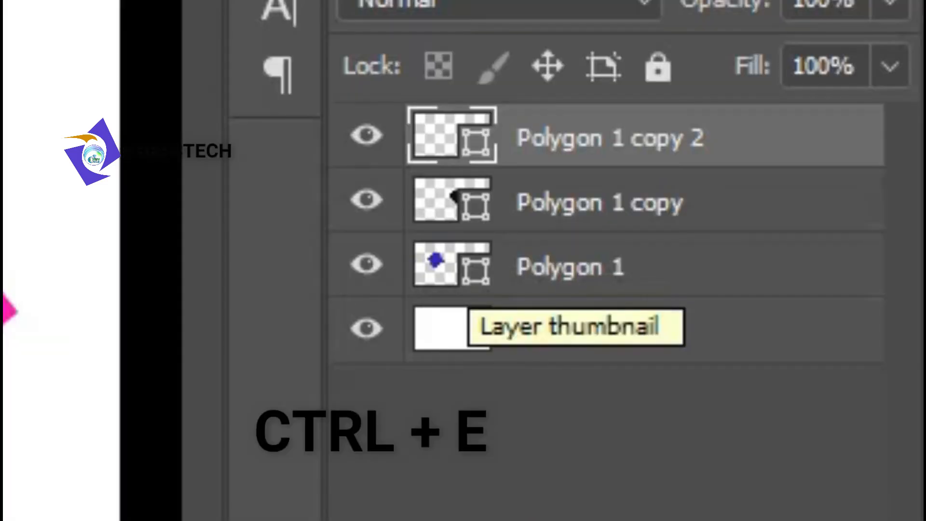
pyautogui.keyDown('shift'); pyautogui.click(469, 268); pyautogui.keyUp('shift')
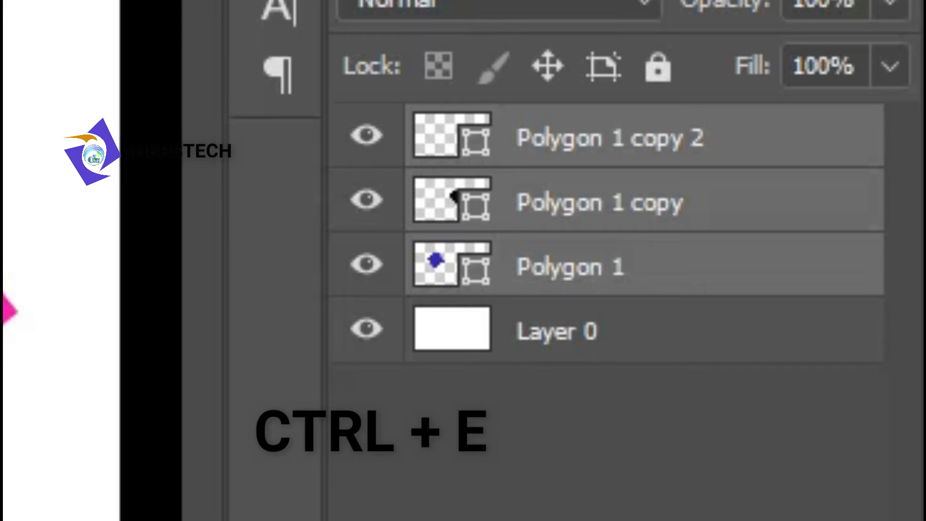
pyautogui.hotkey('ctrl', 'e')
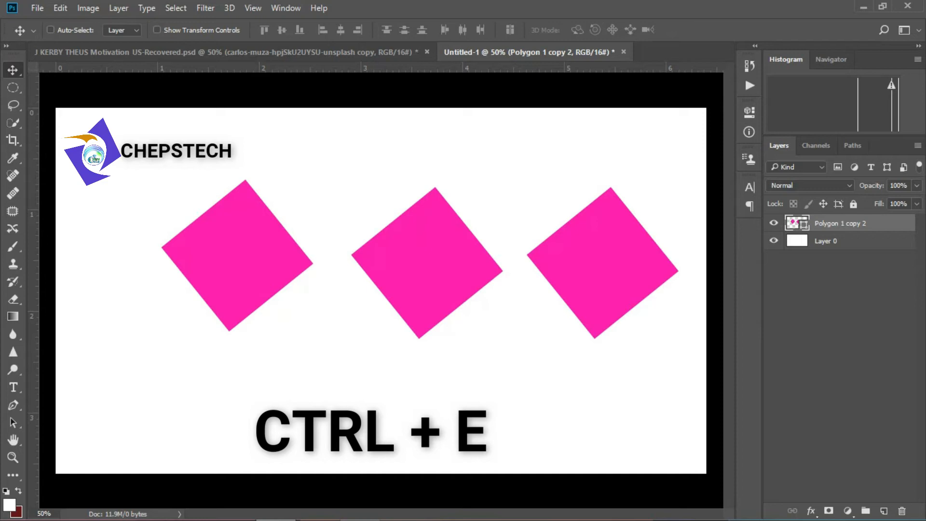
pyautogui.hotkey('ctrl', 'z')
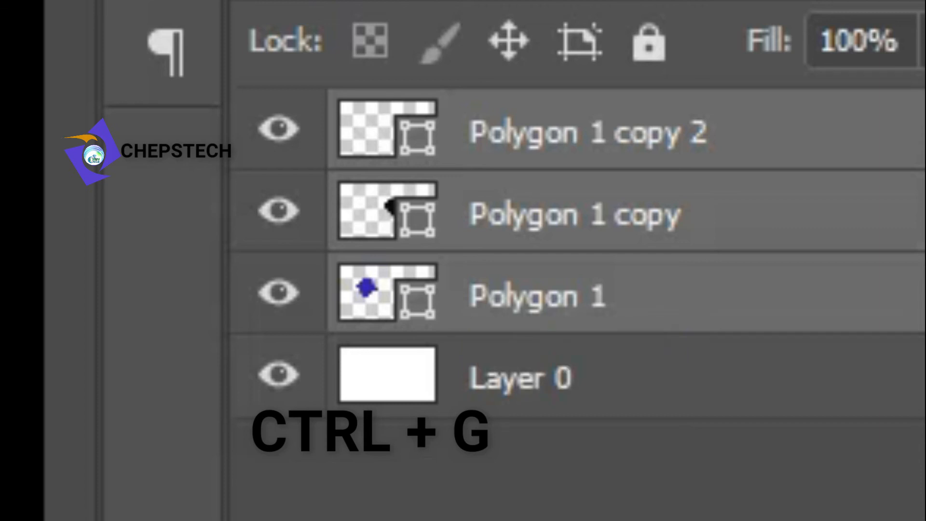
# Group the three polygon layers, rename the group losange, and expand and collapse it to check its contents
pyautogui.hotkey('ctrl', 'g')
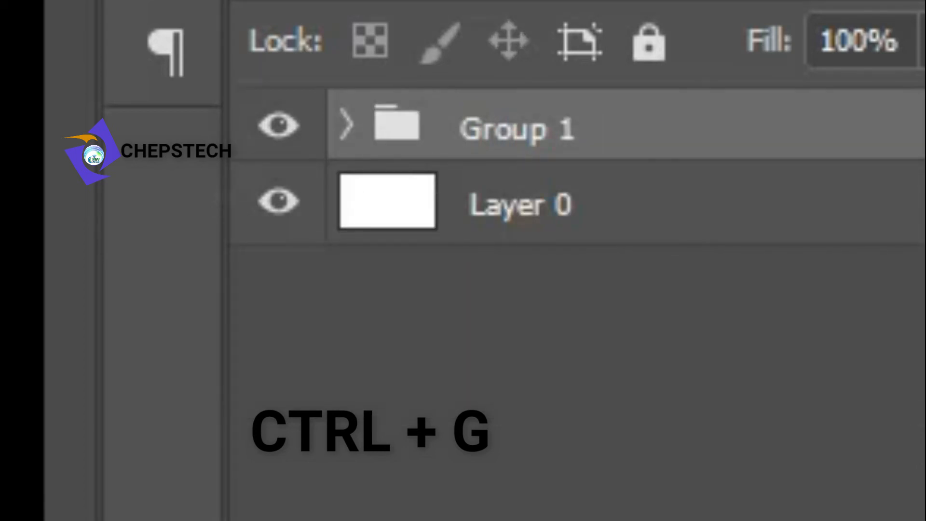
pyautogui.doubleClick(517, 129)
pyautogui.write('losange')
pyautogui.press('Return')
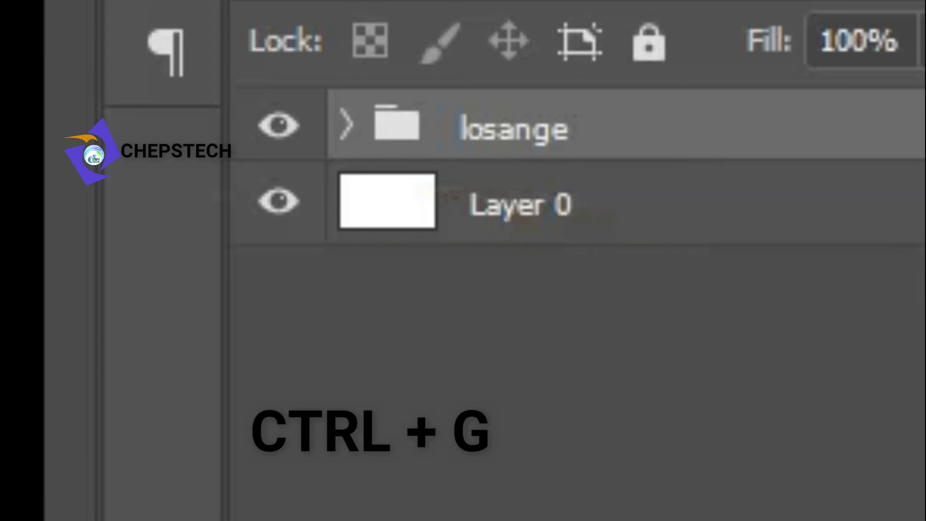
pyautogui.click(346, 125)
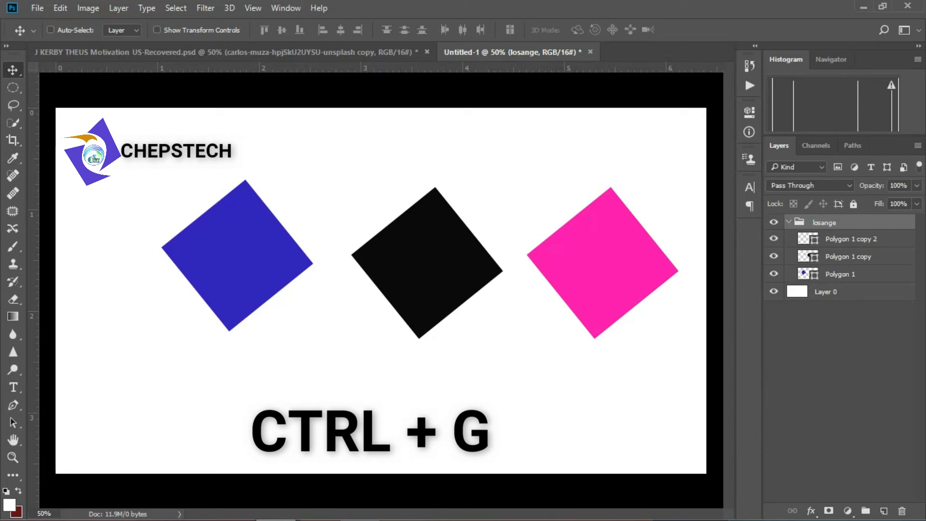
pyautogui.click(788, 223)
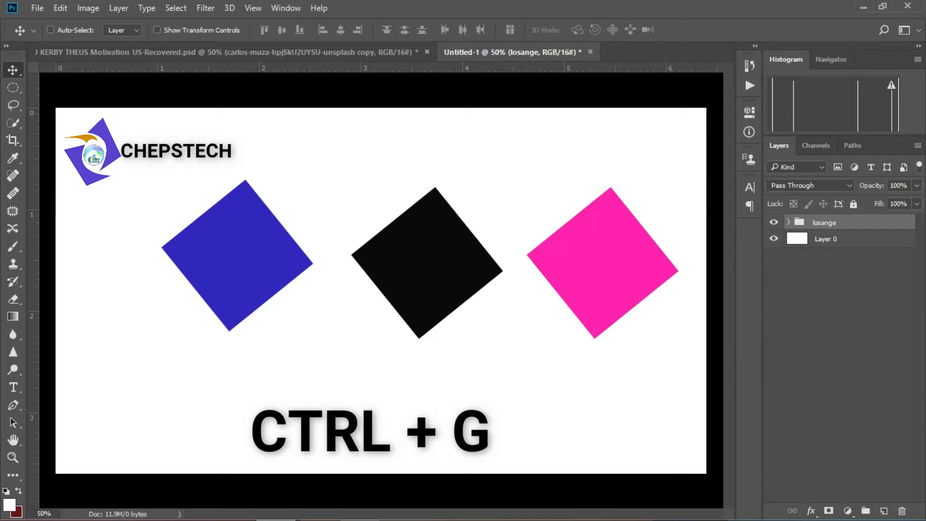
# Add a text layer reading "text" on the canvas between the blue and black polygons
pyautogui.press('t')
pyautogui.click(325, 199)
pyautogui.write('text')
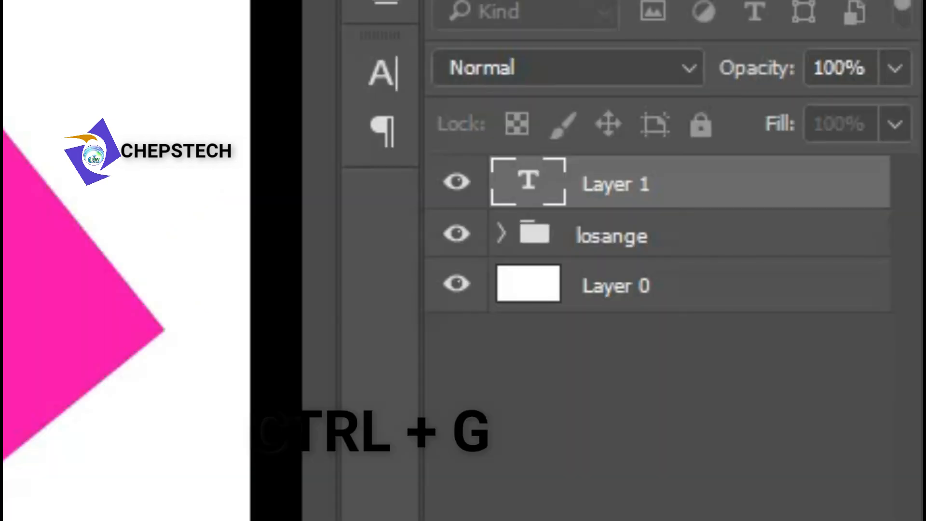
pyautogui.hotkey('ctrl', 'Return')
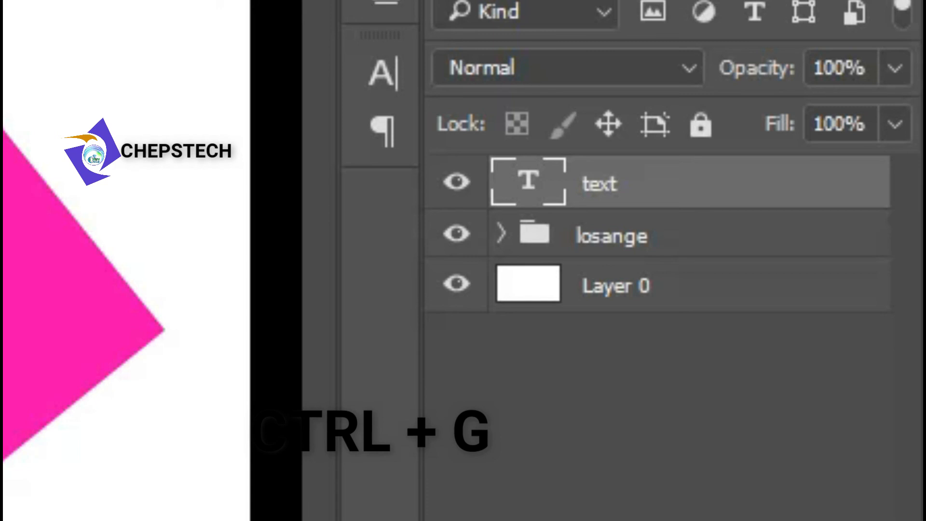
# Duplicate the text layer twice, placing text copy 2 above the black polygon and text copy just above the original text
pyautogui.hotkey('ctrl', 'j')
pyautogui.hotkey('ctrl', 'j')
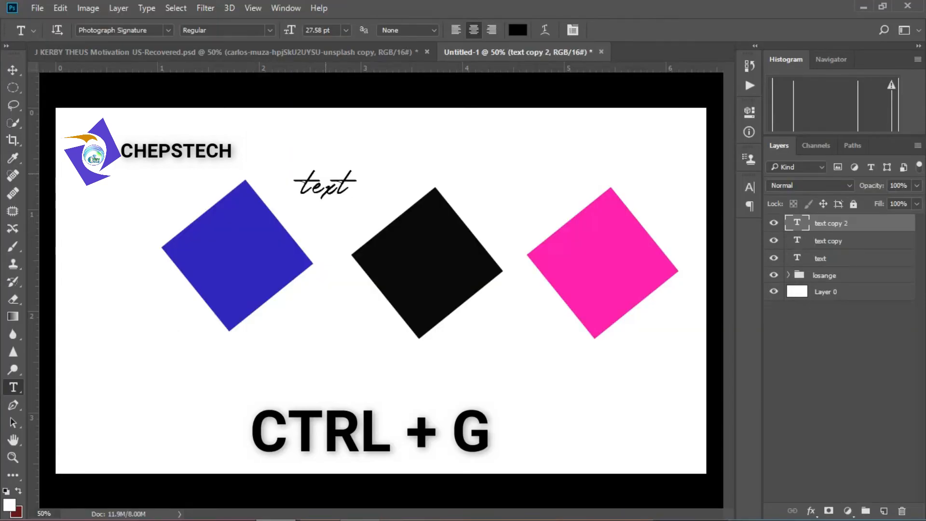
pyautogui.press('v')
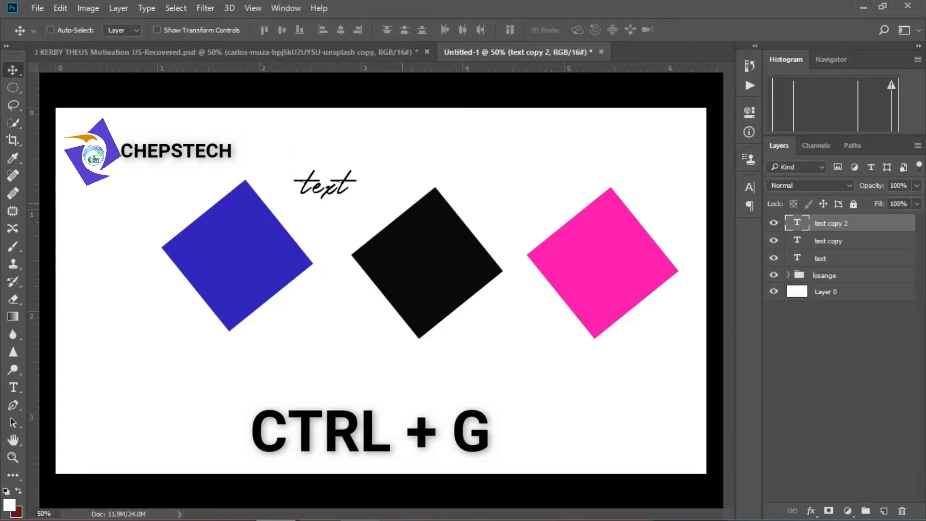
pyautogui.moveTo(324, 184); pyautogui.dragTo(425, 173)
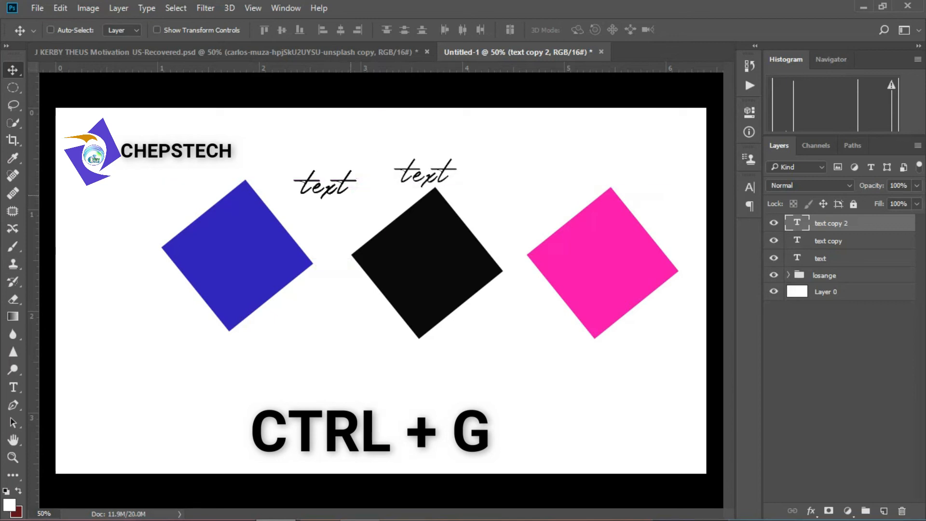
pyautogui.click(829, 240)
pyautogui.moveTo(321, 195); pyautogui.dragTo(322, 154)
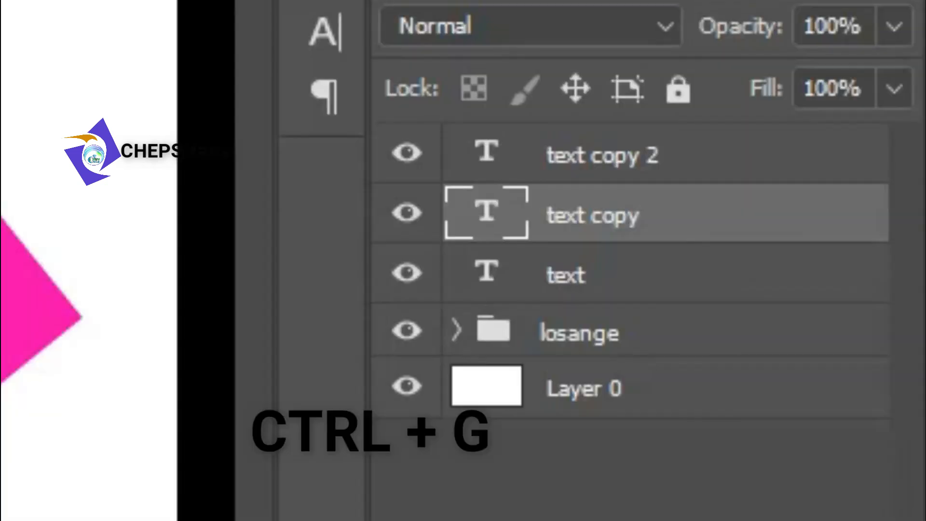
# Group the three text layers and rename the group text
pyautogui.click(603, 154)
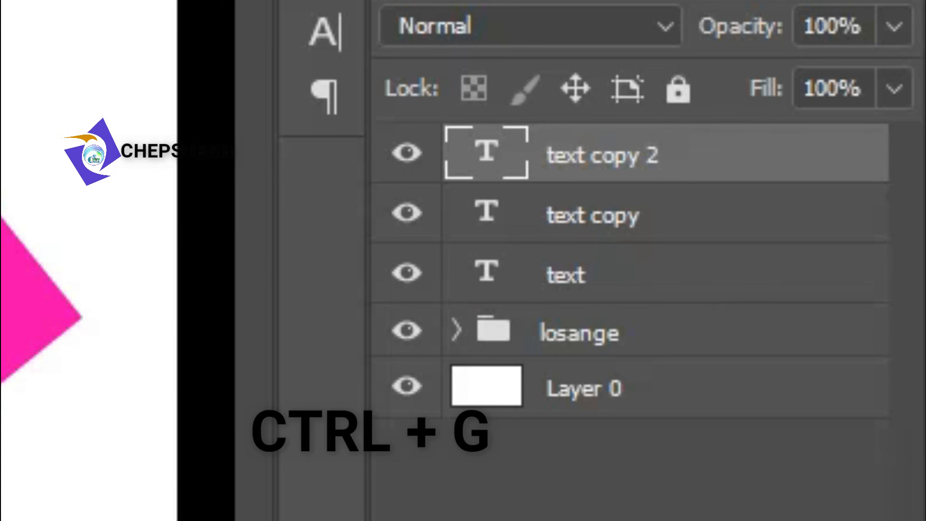
pyautogui.keyDown('shift'); pyautogui.click(487, 275); pyautogui.keyUp('shift')
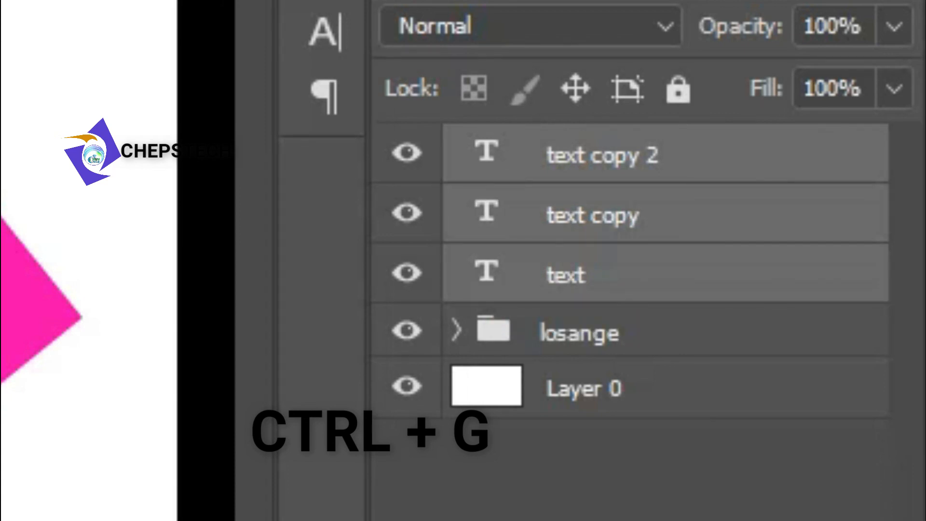
pyautogui.hotkey('ctrl', 'g')
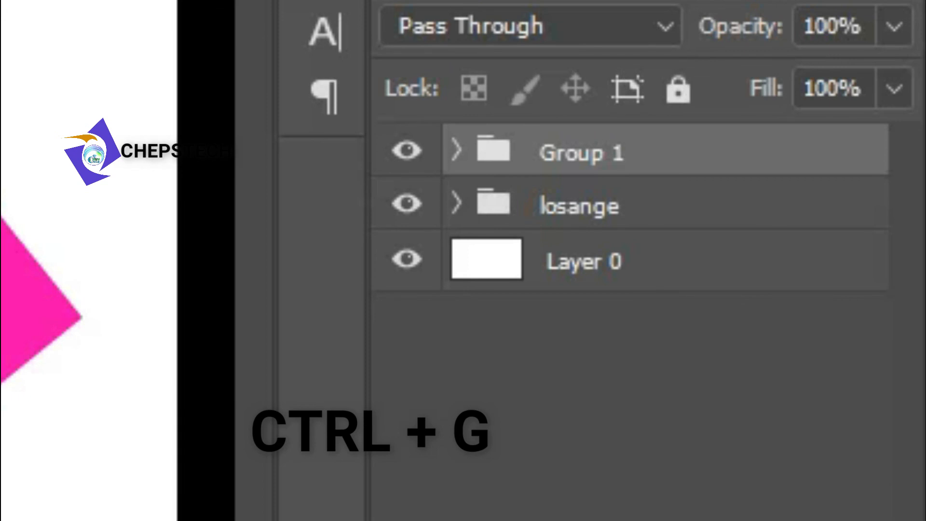
pyautogui.doubleClick(582, 153)
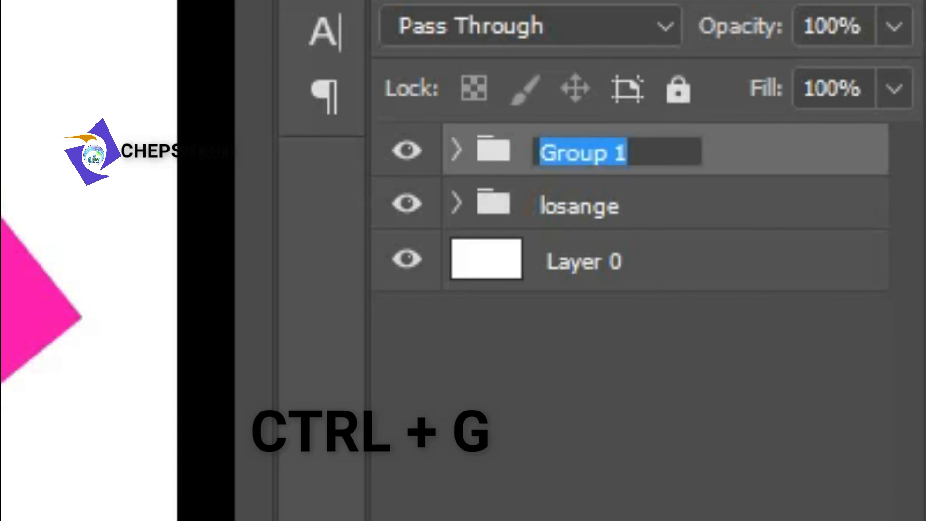
pyautogui.write('te')
pyautogui.write('xt')
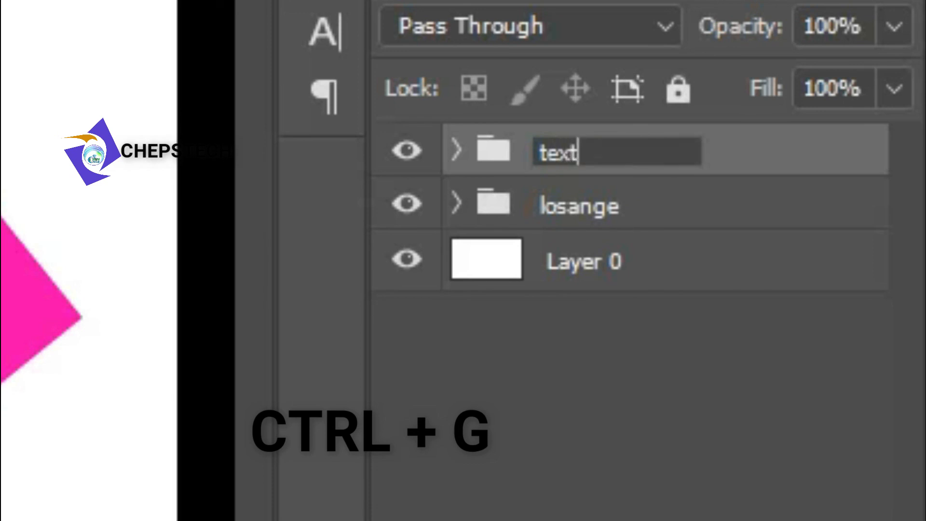
pyautogui.press('Return')
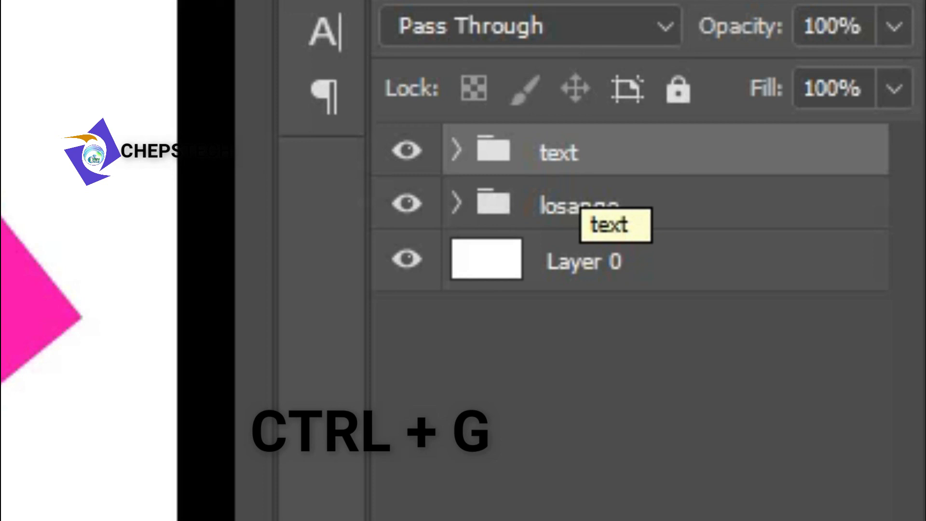
# Duplicate the text group and move the copy down to the empty area below the polygons
pyautogui.hotkey('ctrl', 'j')
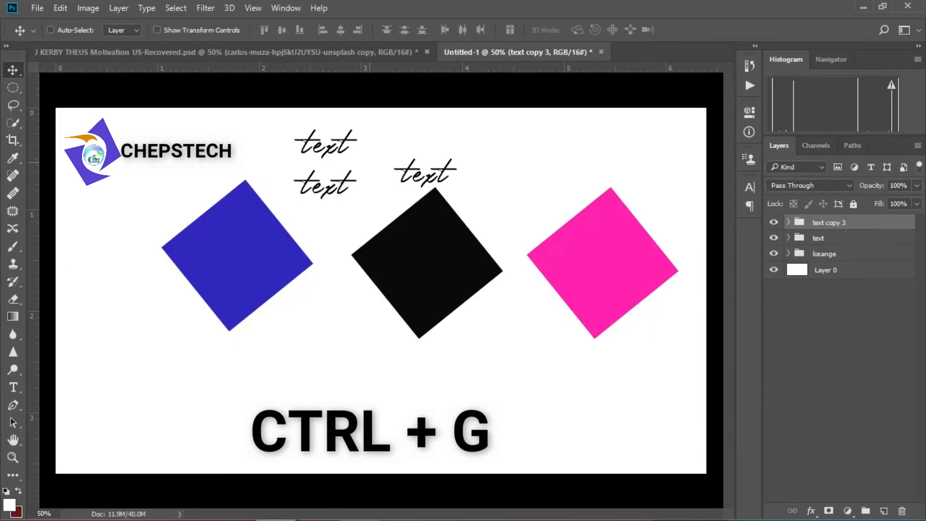
pyautogui.moveTo(363, 159); pyautogui.dragTo(340, 381)
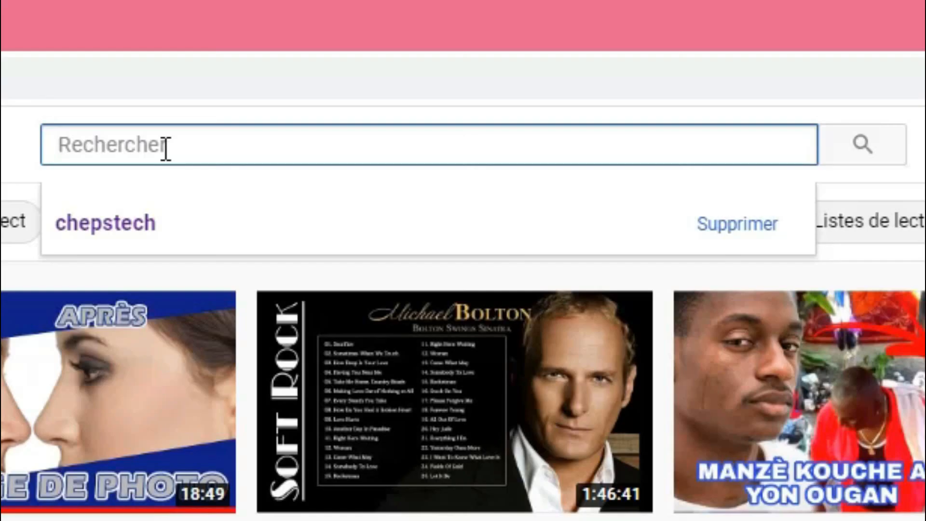
# Switch to YouTube in the browser, search for chepstech and open the Chepstech channel
pyautogui.write('chepste')
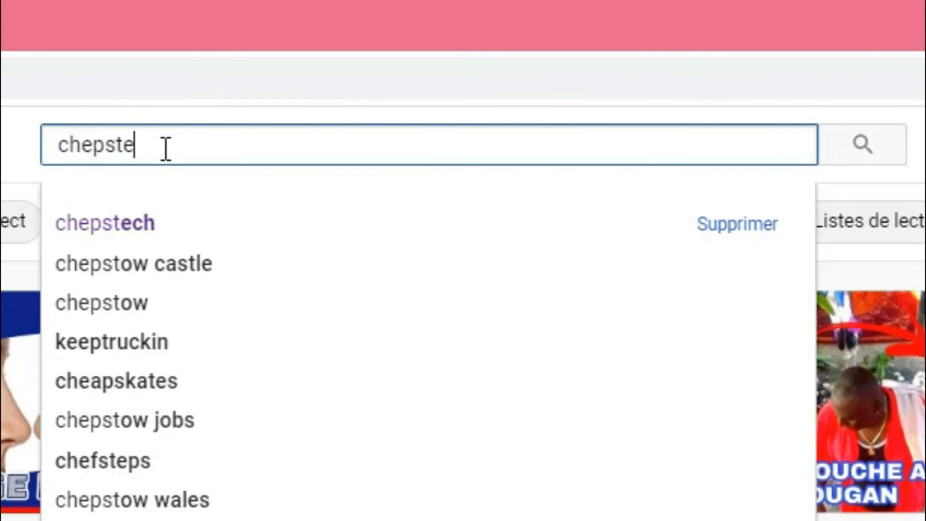
pyautogui.write('ch')
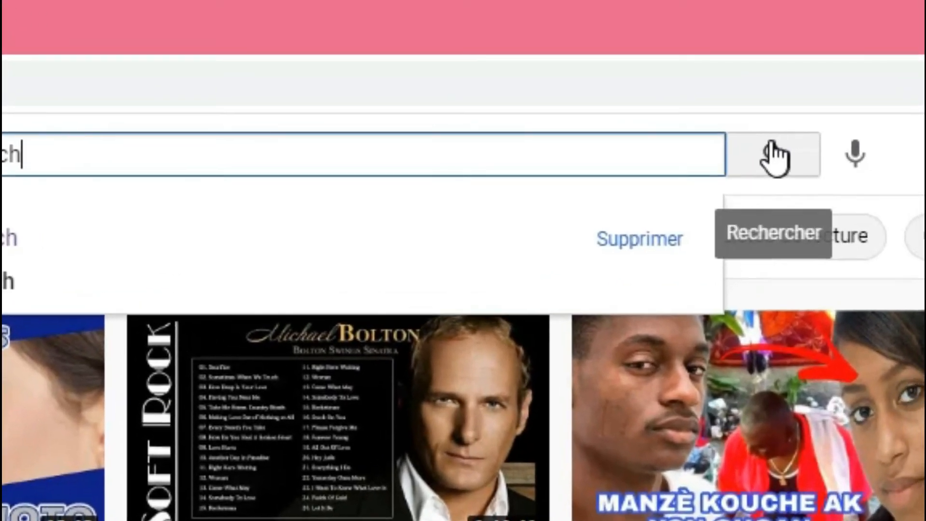
pyautogui.click(863, 144)
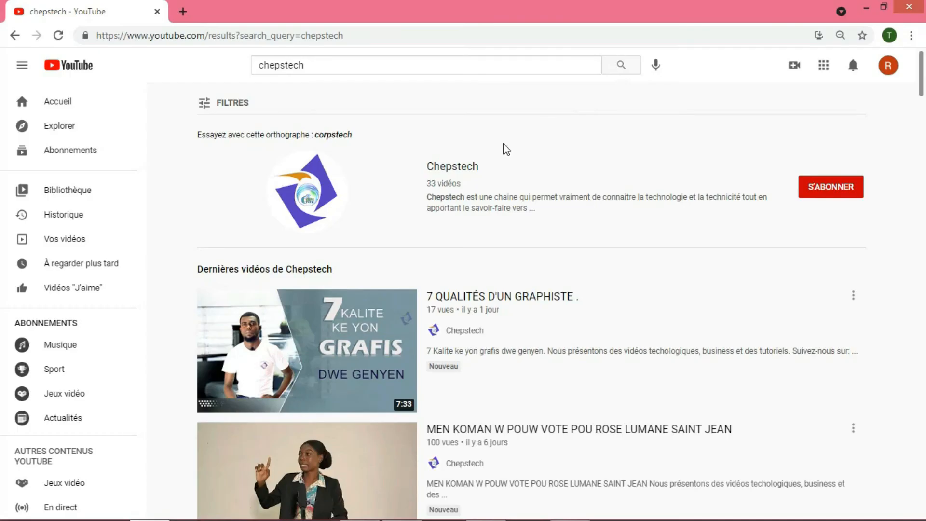
pyautogui.click(328, 193)
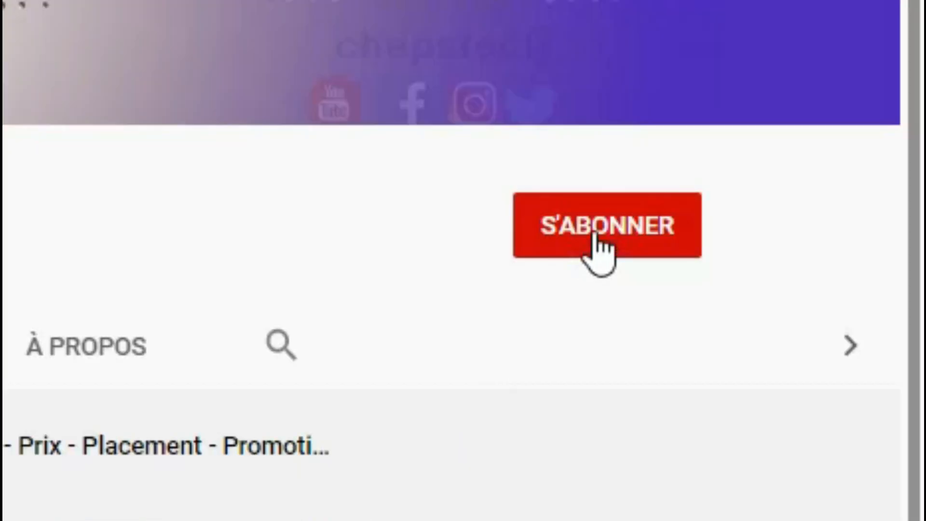
# Subscribe to the Chepstech channel and set its notifications to Toutes
pyautogui.click(590, 245)
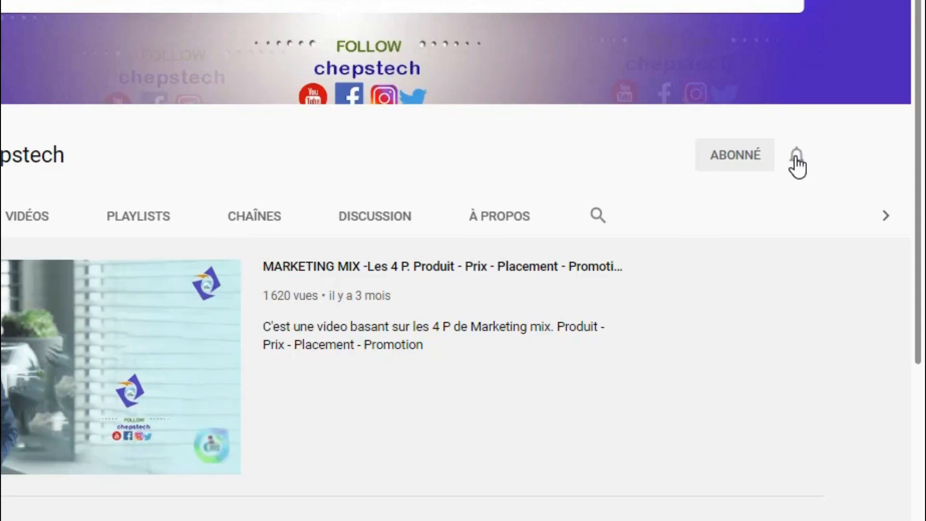
pyautogui.click(839, 243)
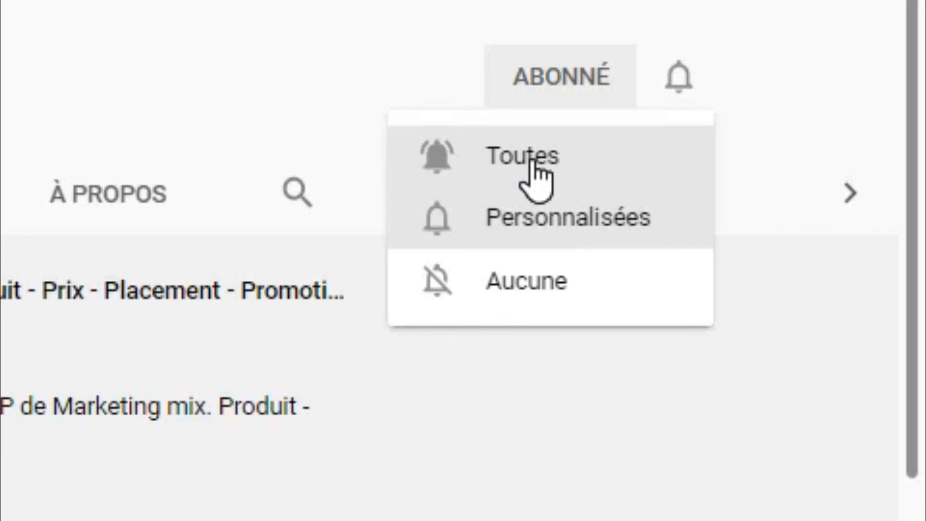
pyautogui.click(532, 163)
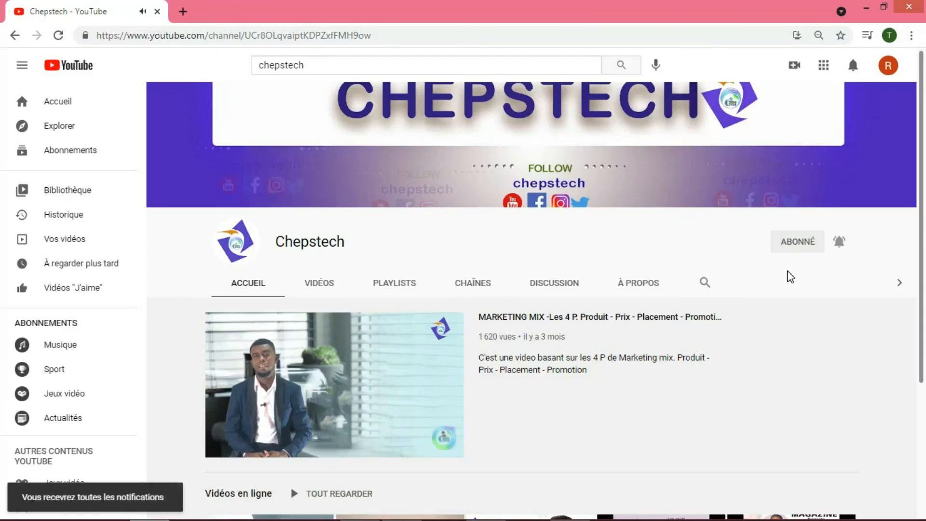
# Look over the Chepstech channel's home page and open its playlists
pyautogui.moveTo(921, 183); pyautogui.dragTo(873, 268)
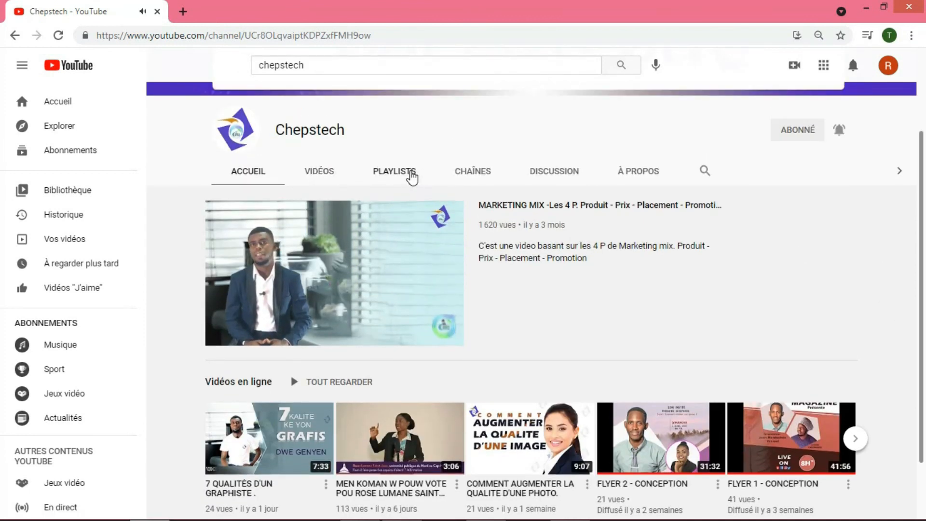
pyautogui.click(412, 177)
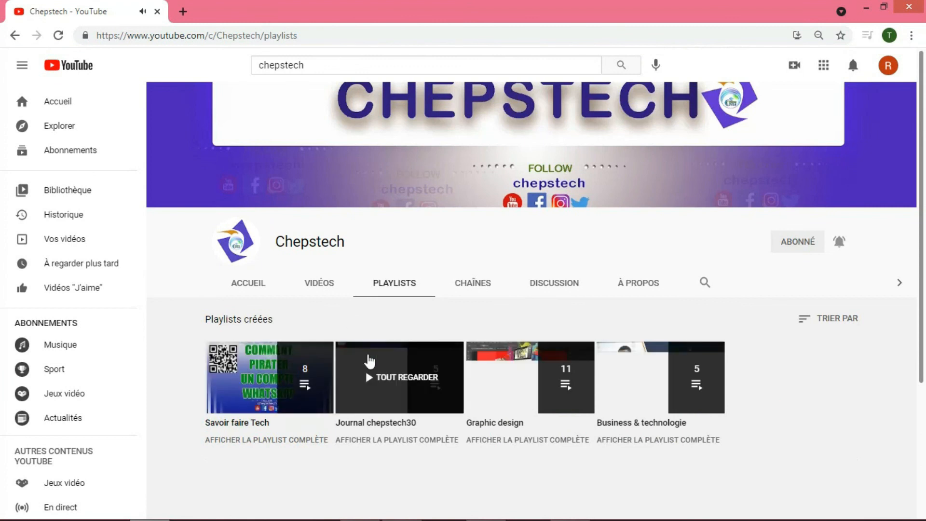